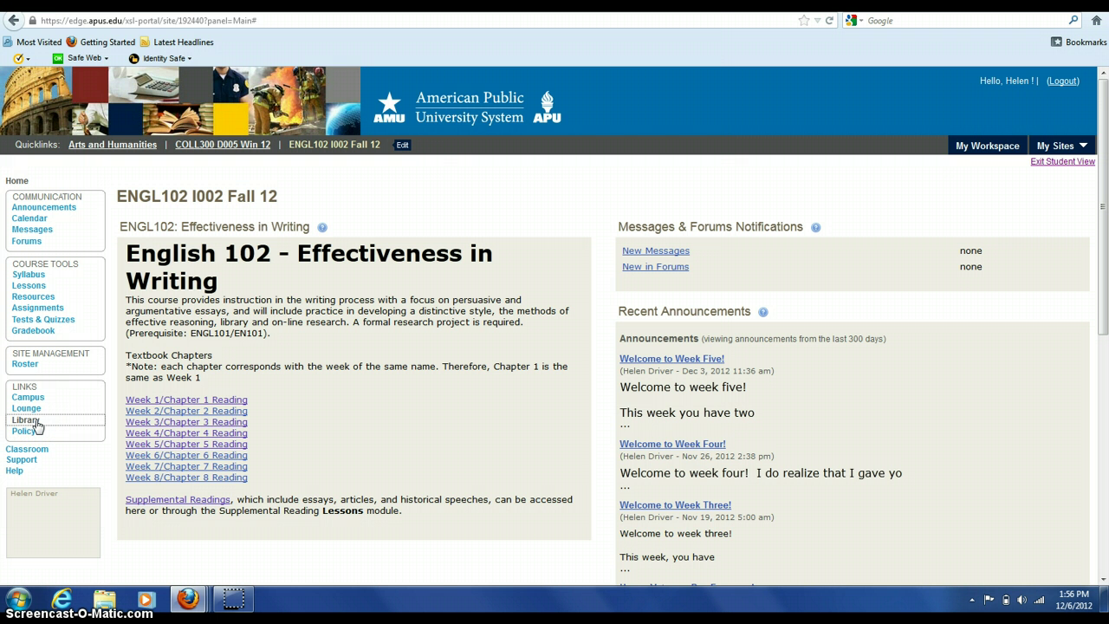
- Open the university's online library in an enlarged window and go to the EBSCO Suite under Articles & Databases
left_click(38, 424)
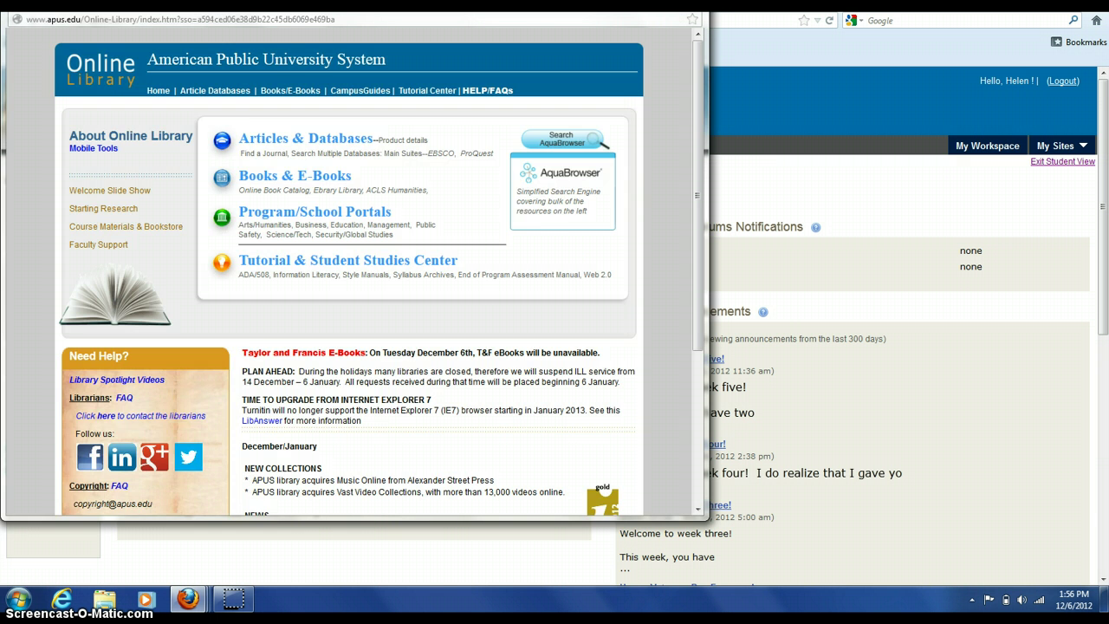
double_click(653, 30)
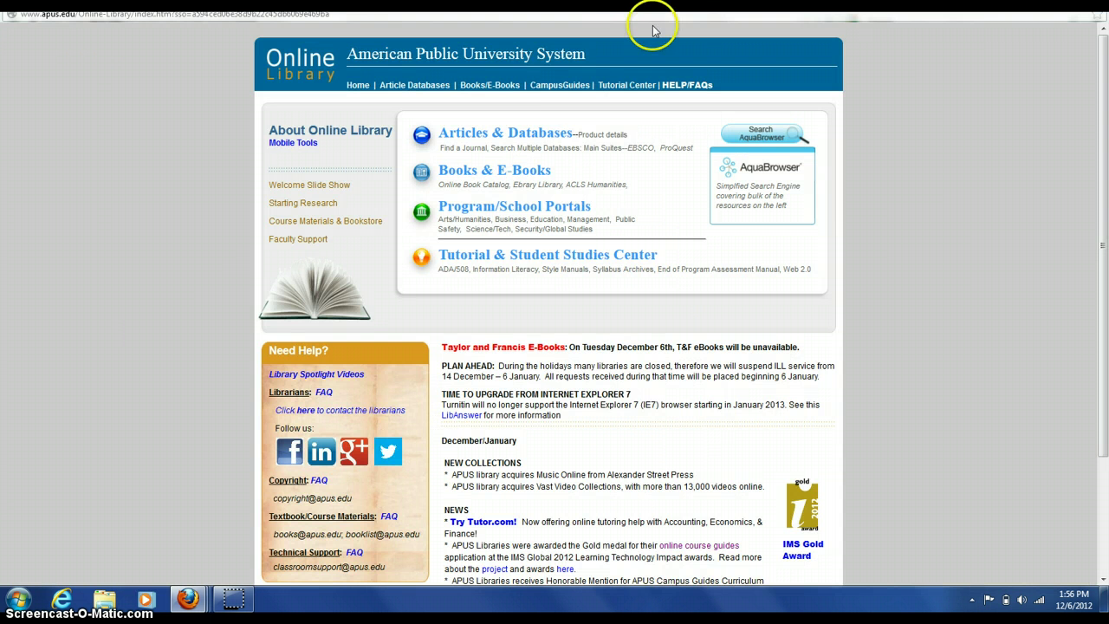
left_click(536, 140)
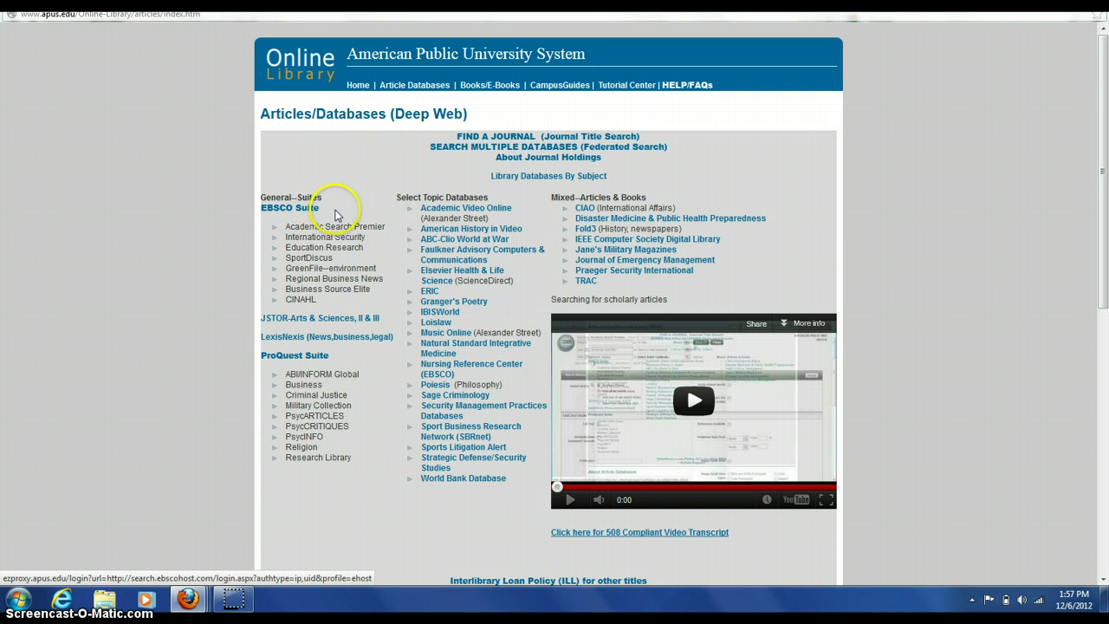
left_click(298, 209)
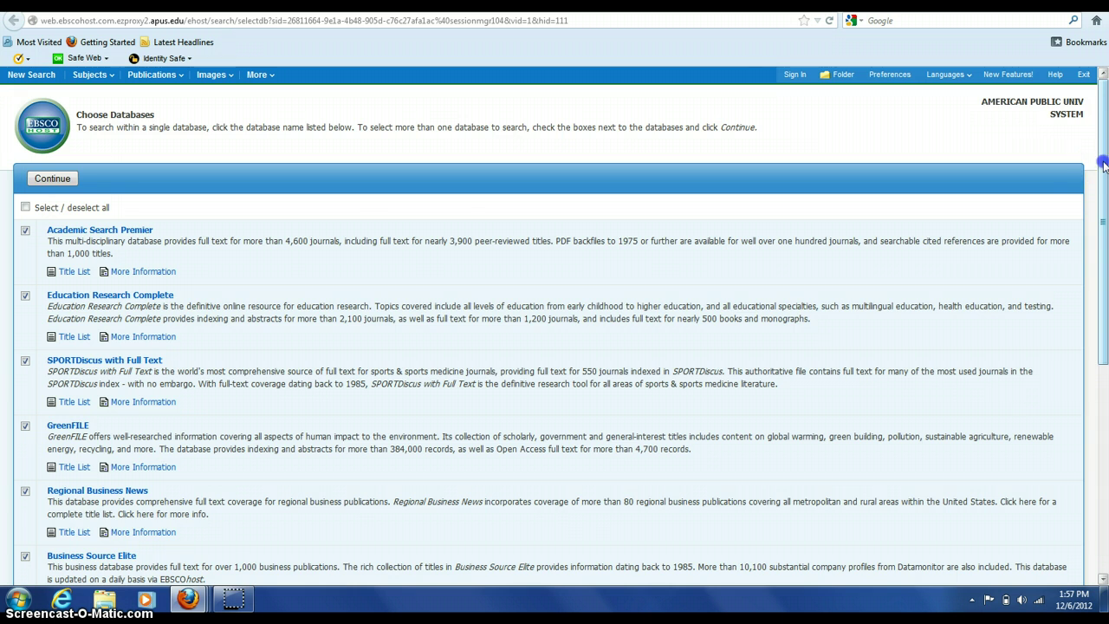
- Select all the EBSCO databases and continue to the advanced search form
left_click_drag(1104, 166, 1104, 131)
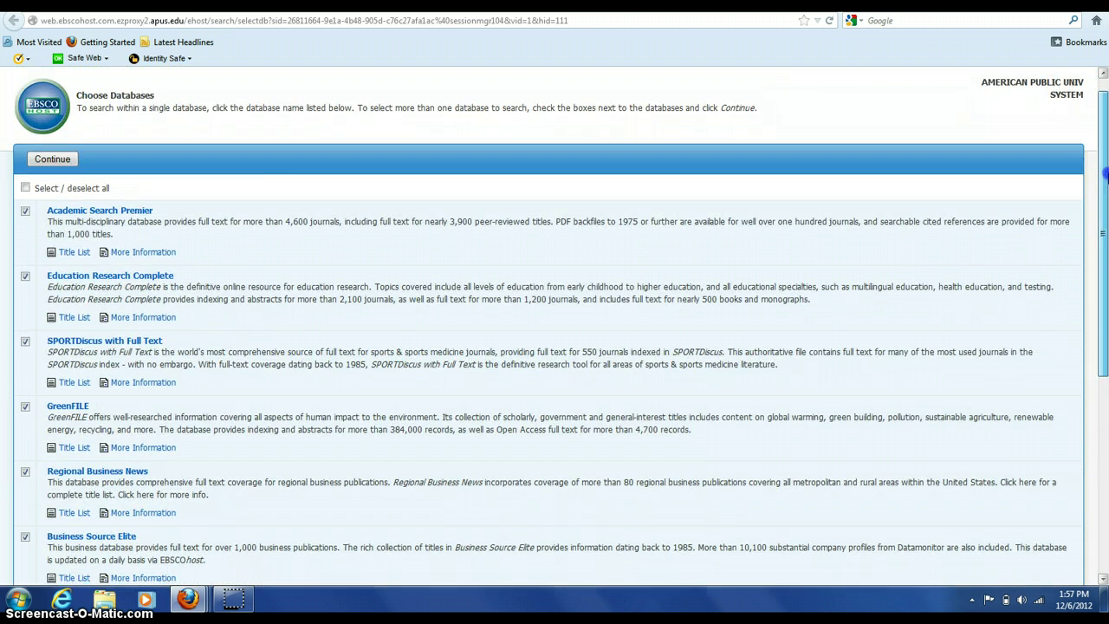
left_click(25, 188)
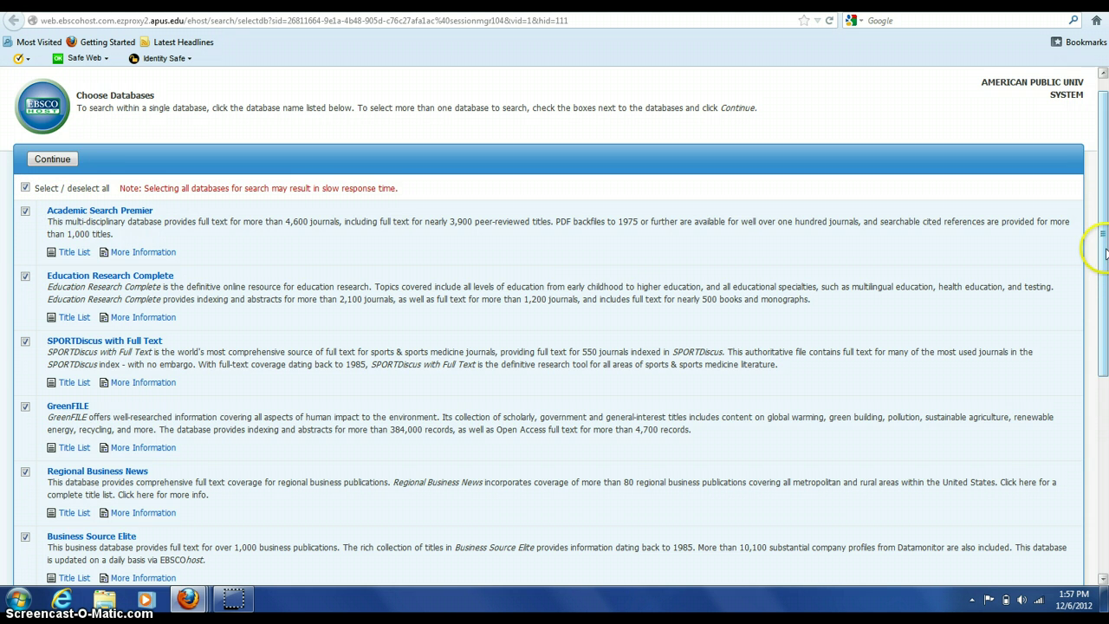
left_click_drag(1102, 242, 1104, 183)
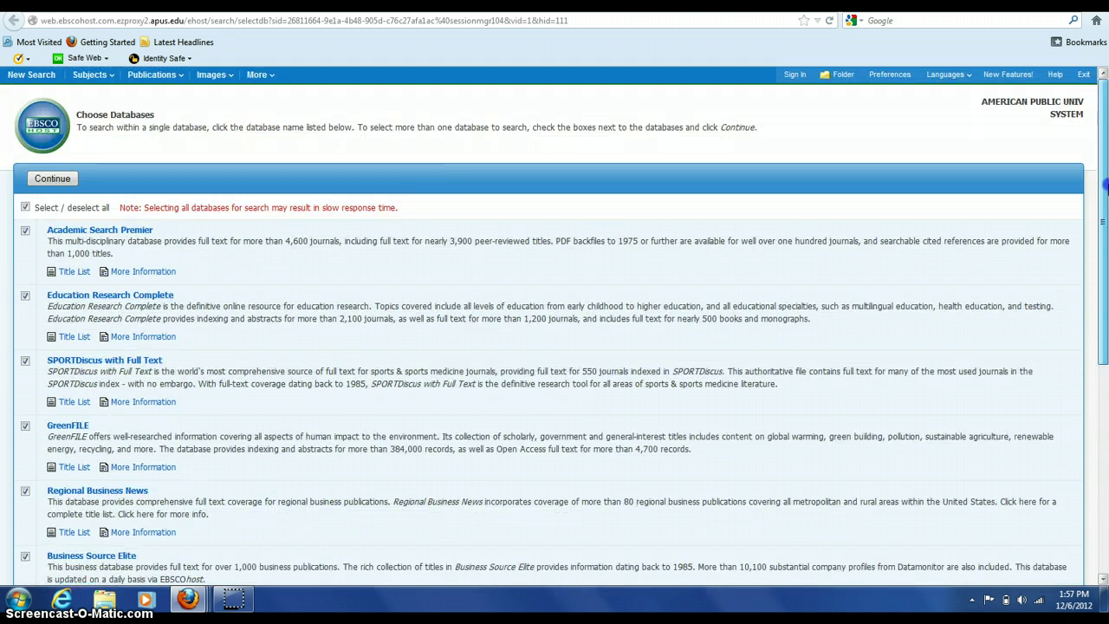
left_click(72, 179)
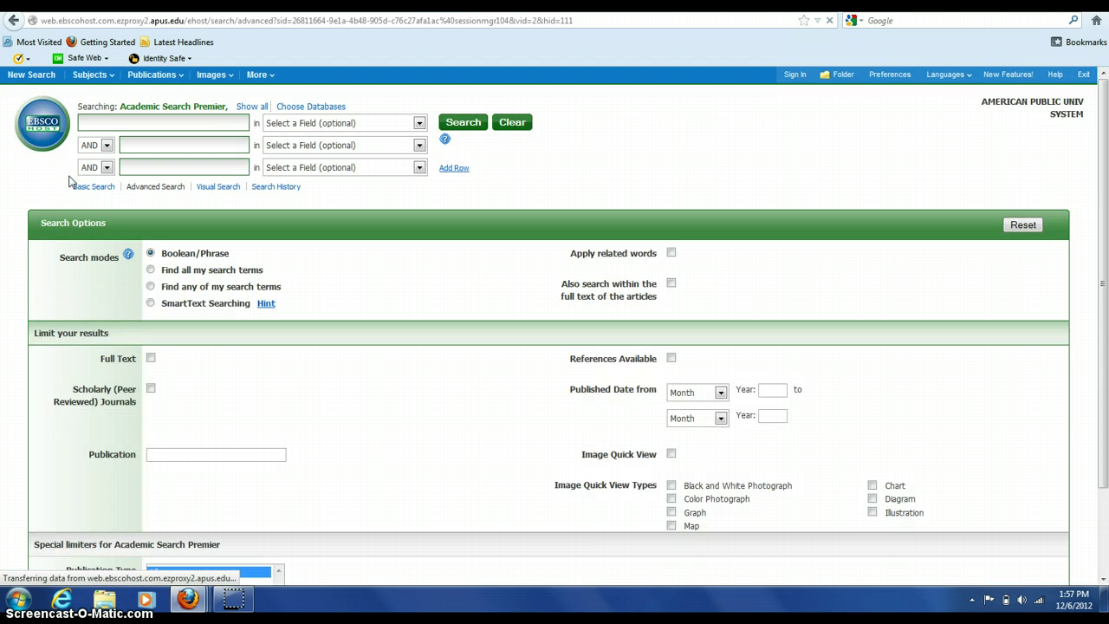
- Enter the search terms "politics", "scandals" and "United States" in three rows combined with AND
left_click(103, 118)
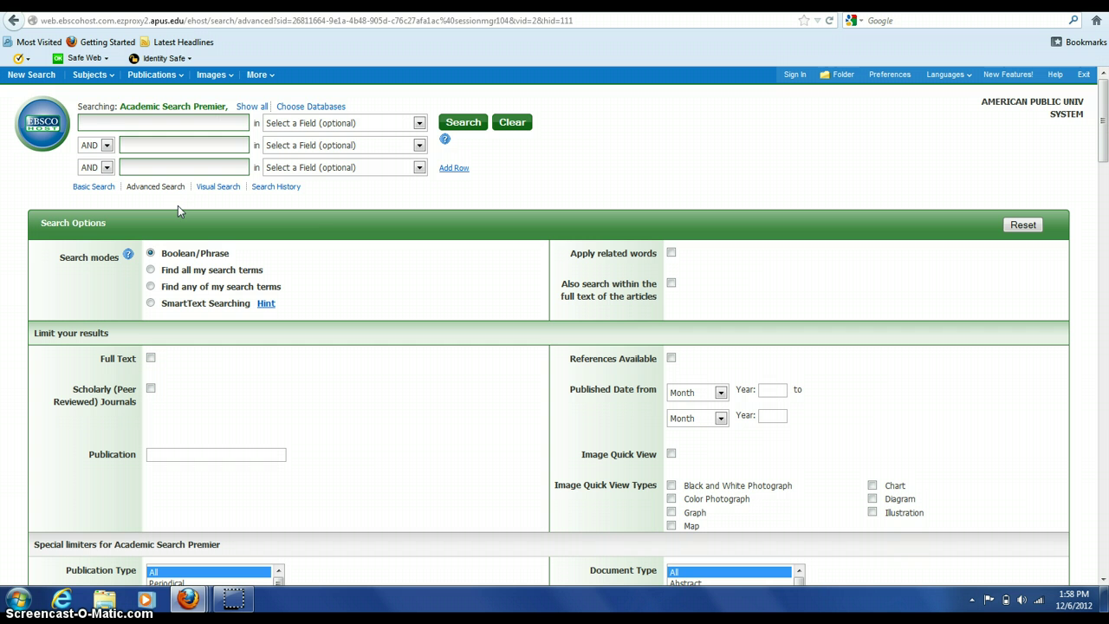
type("politi")
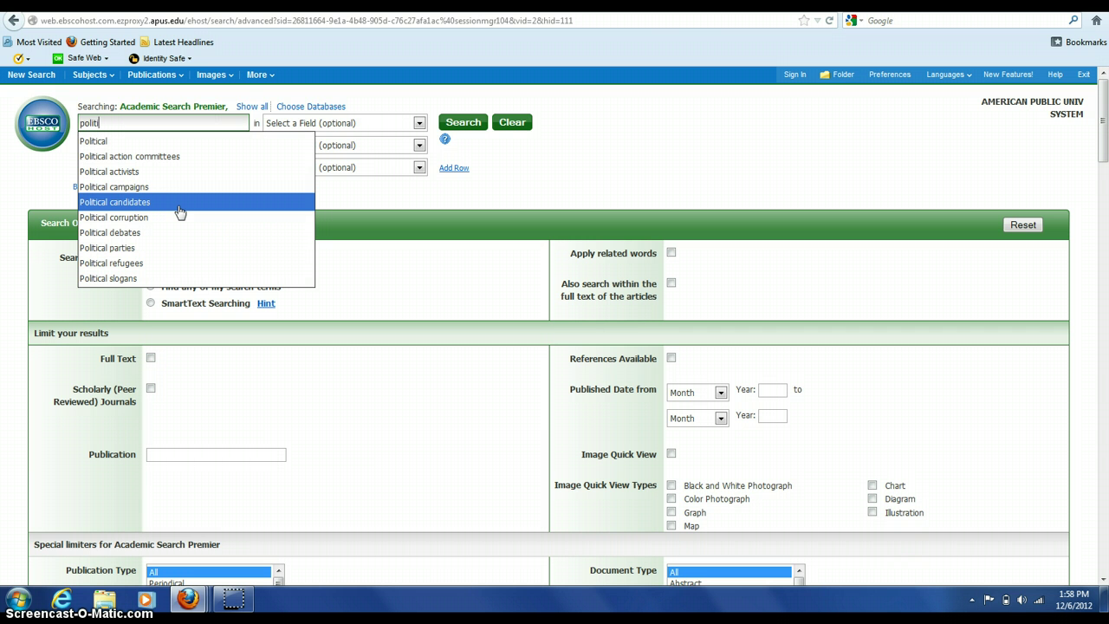
type("cs")
left_click(487, 180)
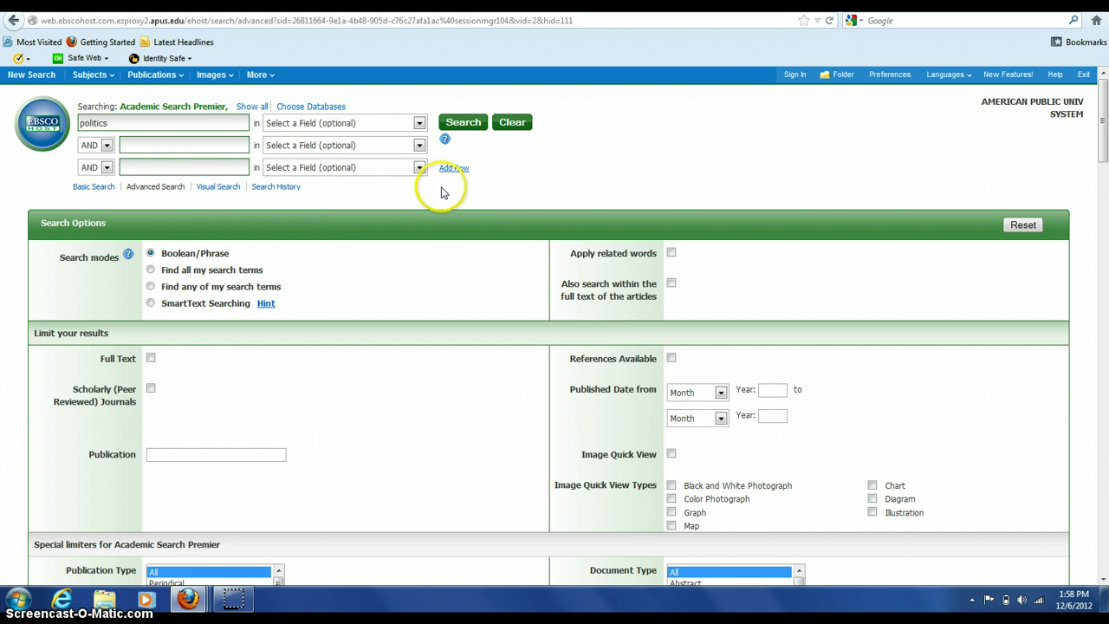
left_click(163, 149)
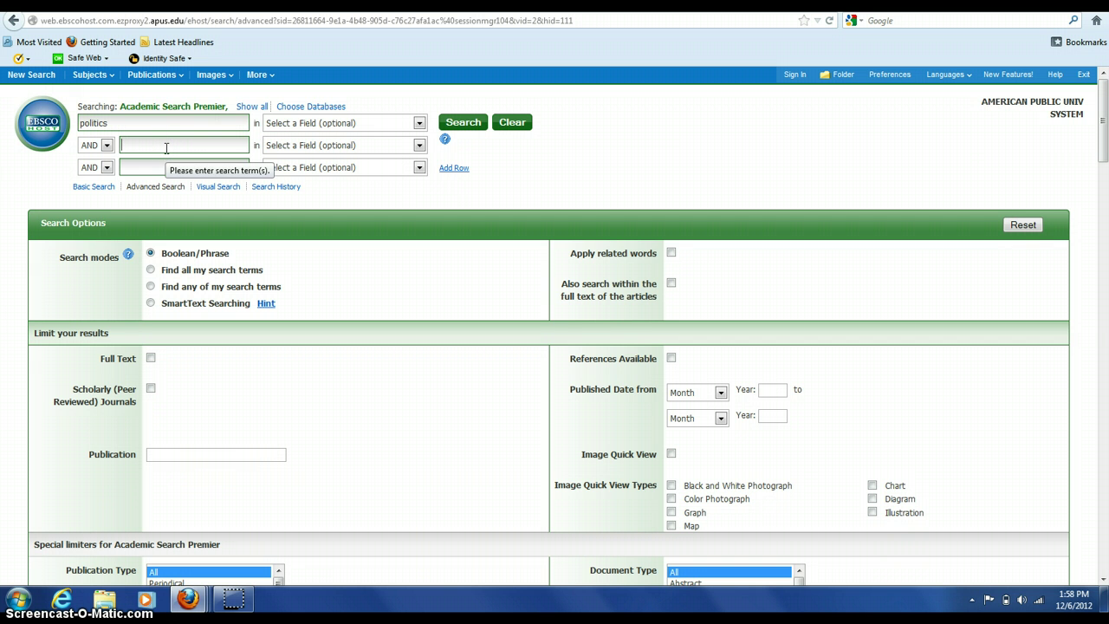
type("scandals")
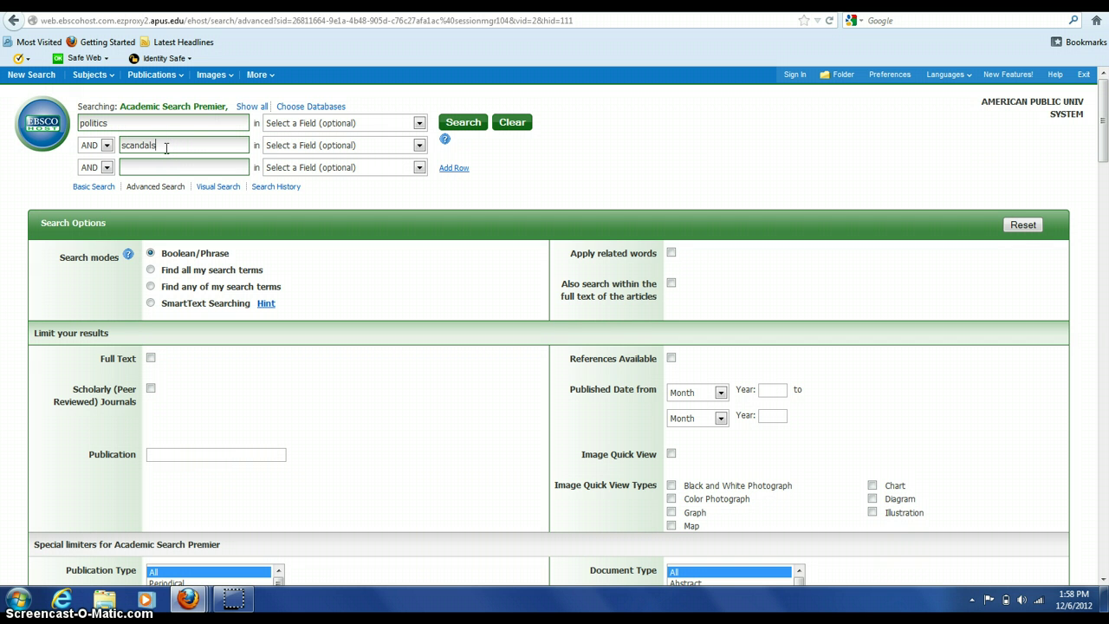
left_click(579, 154)
left_click(210, 166)
type("United States")
left_click(784, 141)
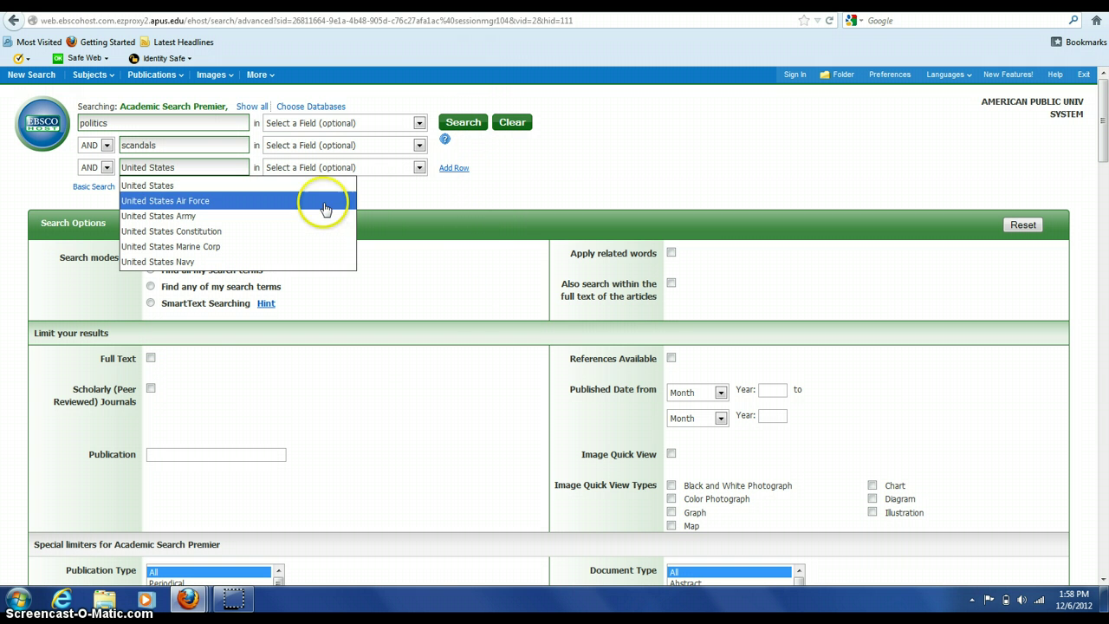
- Limit the results to Full Text and Scholarly (Peer Reviewed) Journals, and run the search
left_click(151, 357)
left_click(150, 390)
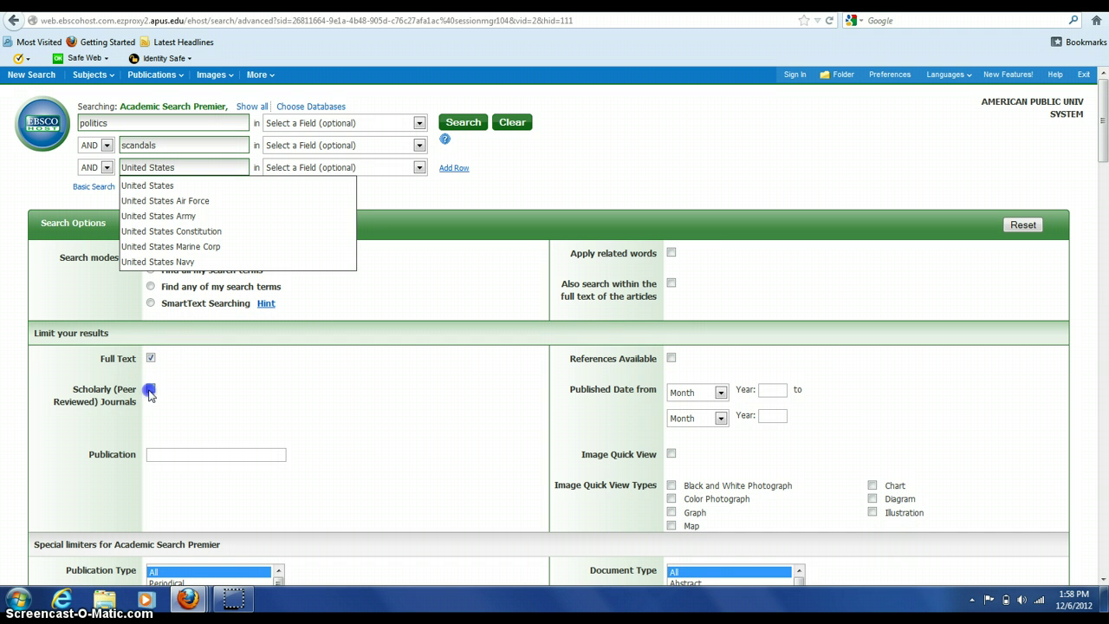
left_click(160, 185)
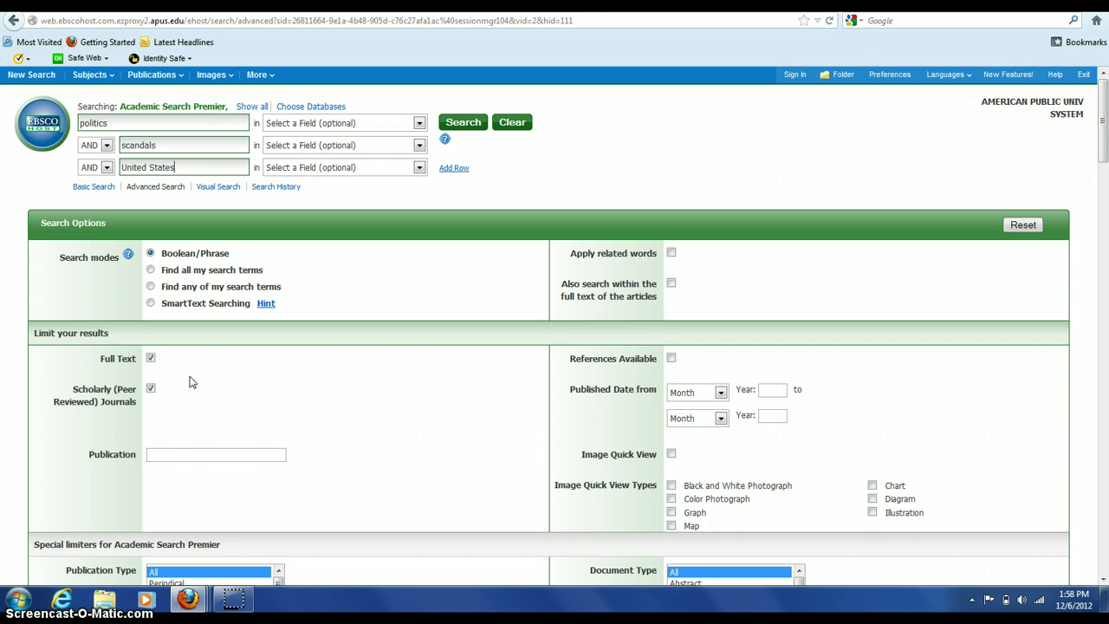
left_click(347, 338)
left_click(413, 289)
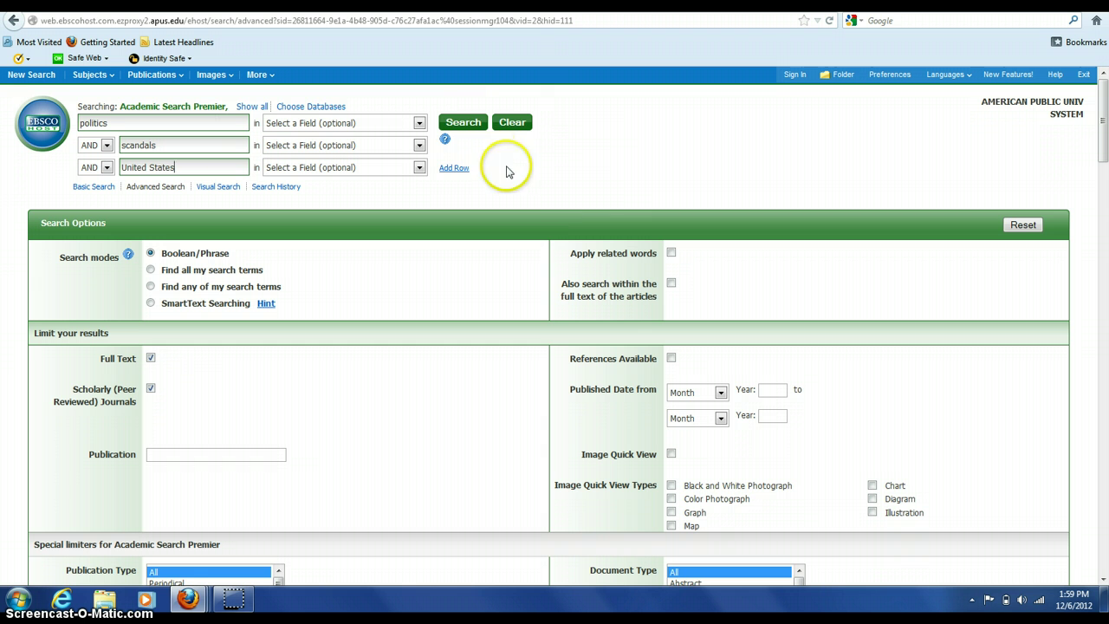
left_click(475, 124)
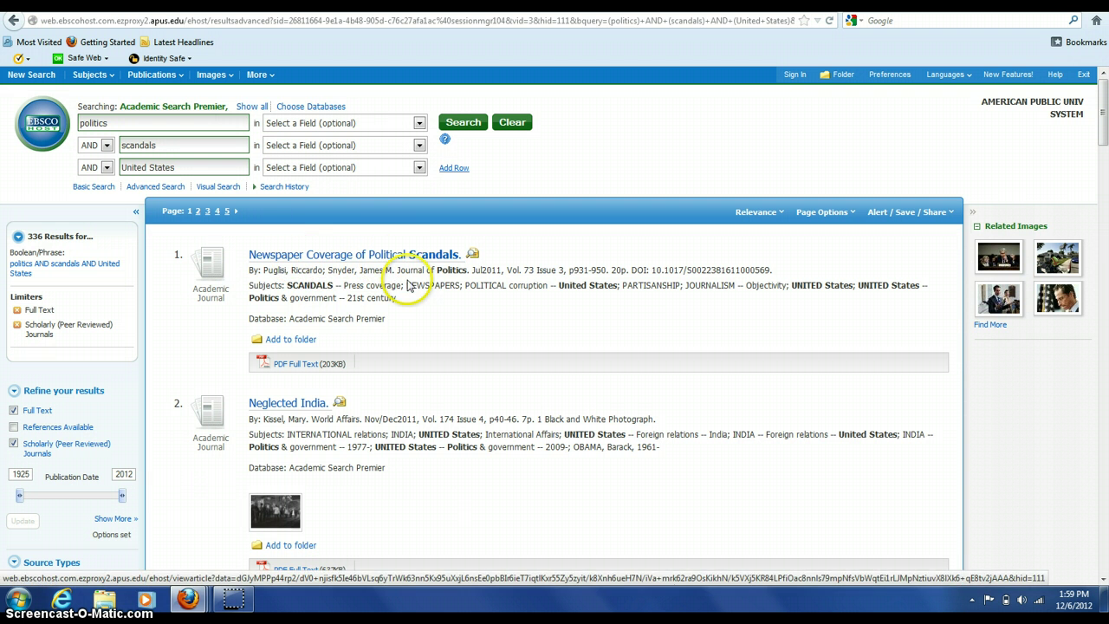
- Examine the authors and the journal title in the entry for "Newspaper Coverage of Political Scandals"
left_click(248, 273)
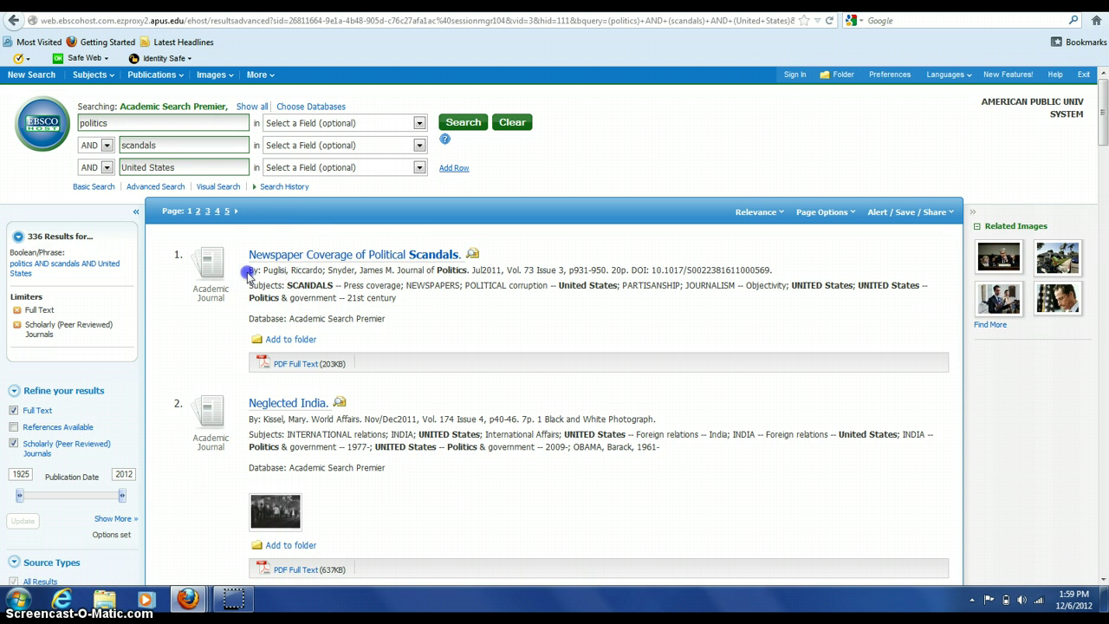
left_click_drag(247, 273, 389, 270)
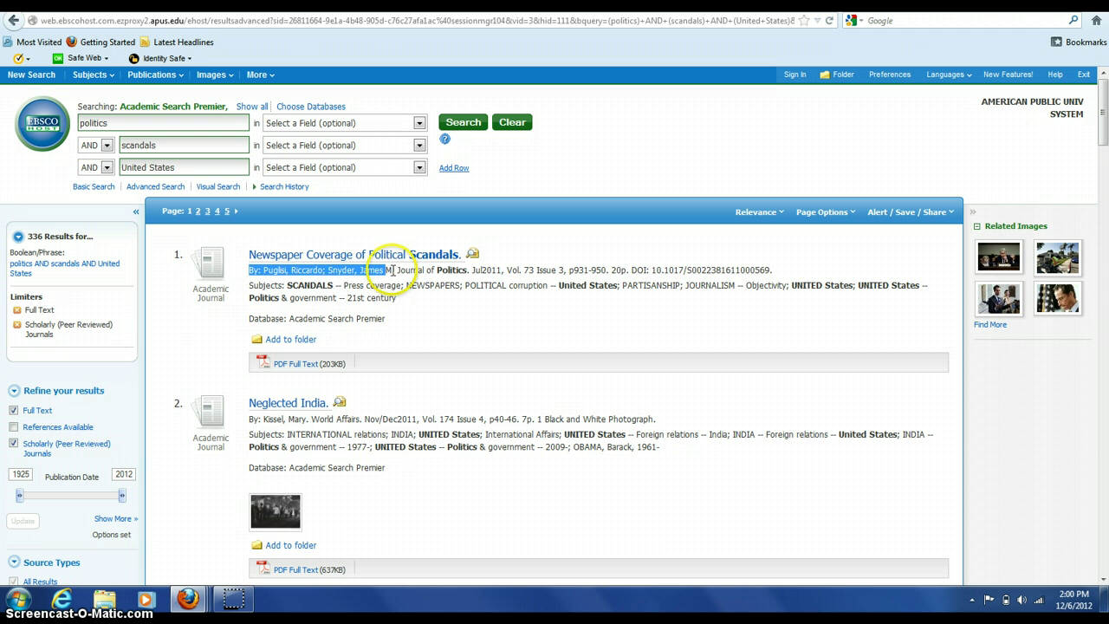
left_click_drag(396, 270, 470, 271)
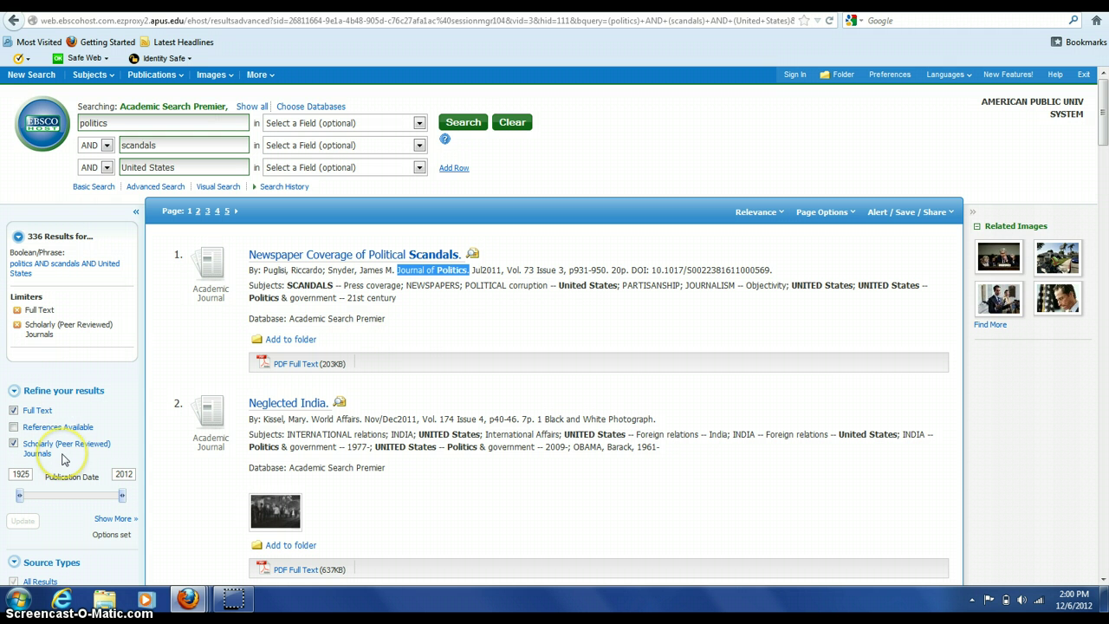
left_click(433, 364)
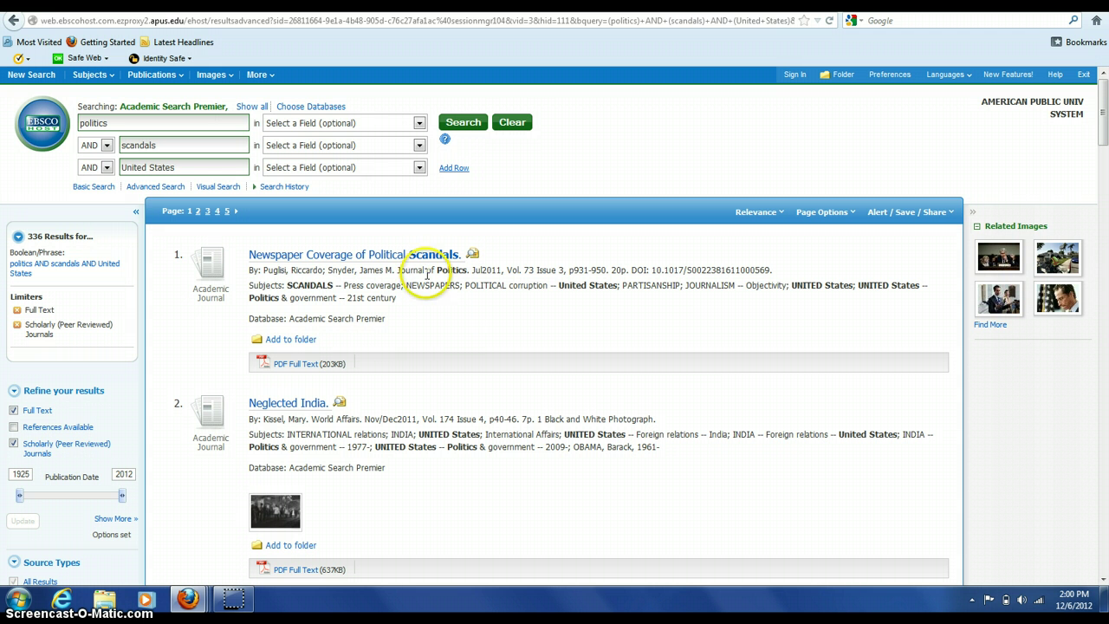
- Open the PDF full text of "Newspaper Coverage of Political Scandals" and look through it to the references and back to the first page
left_click(303, 372)
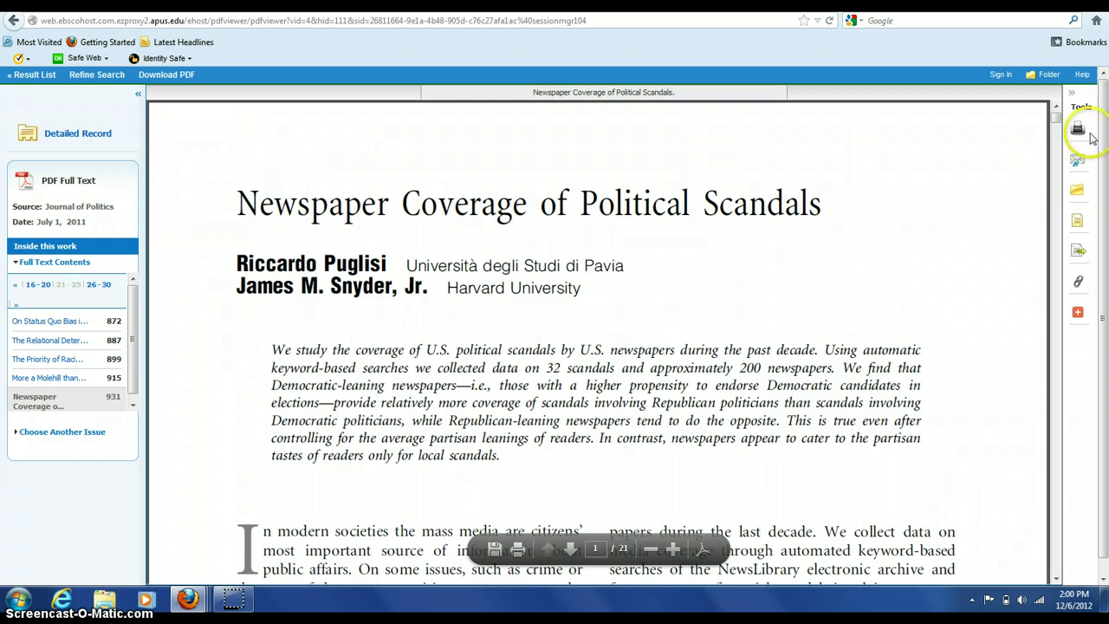
left_click_drag(1056, 121, 1056, 541)
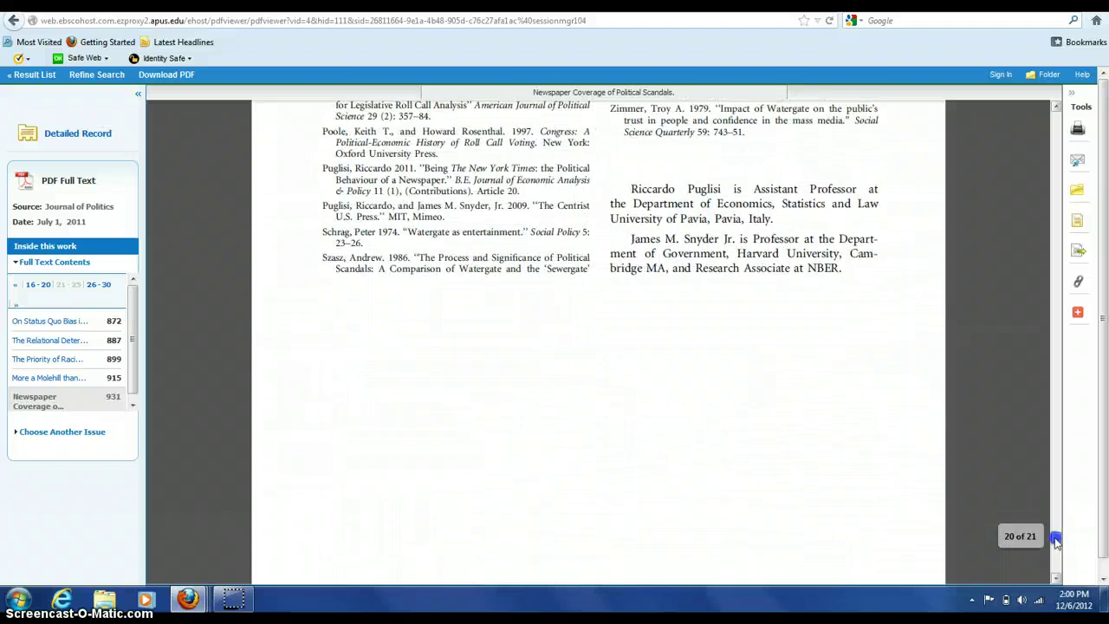
left_click_drag(1056, 541, 1056, 541)
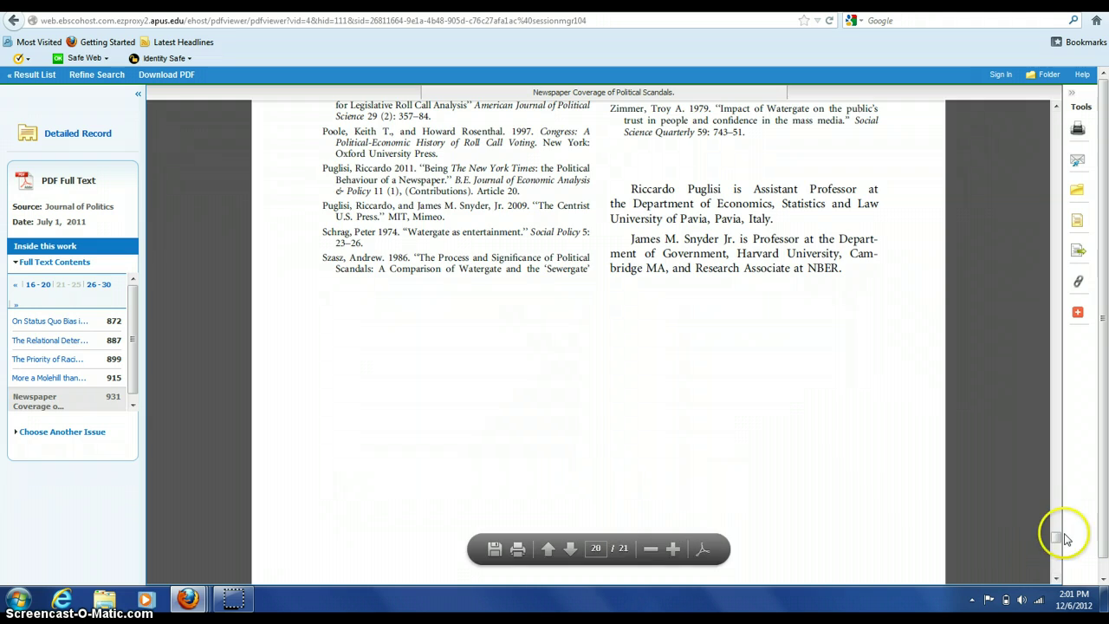
left_click_drag(1059, 539, 1055, 120)
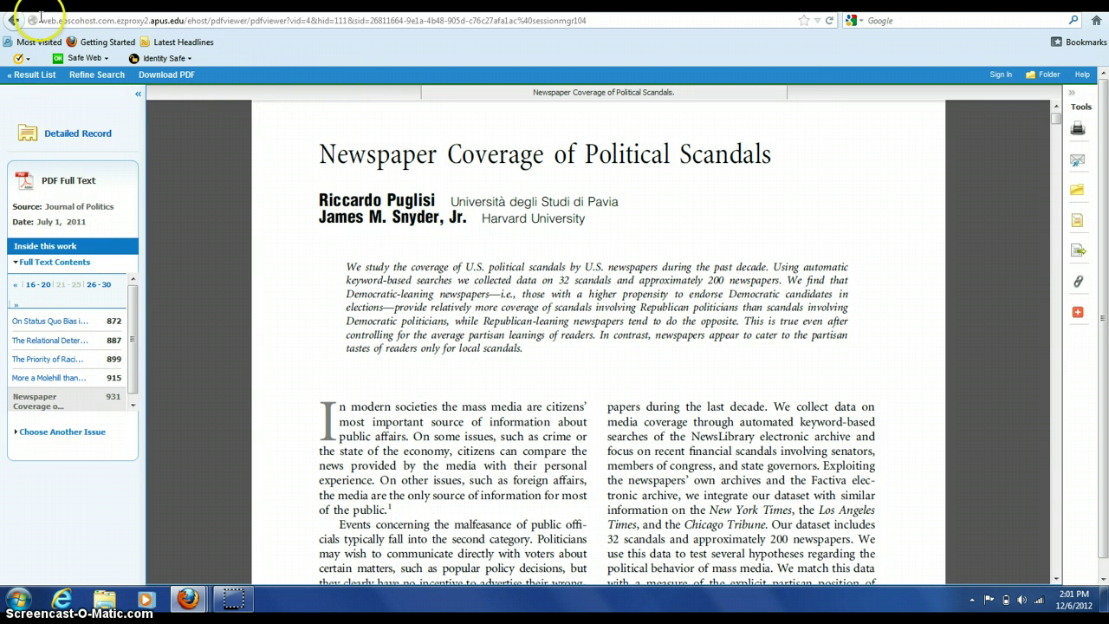
- Return to the result list and display the citation formats from the detailed record of "Newspaper Coverage of Political Scandals"
left_click(15, 19)
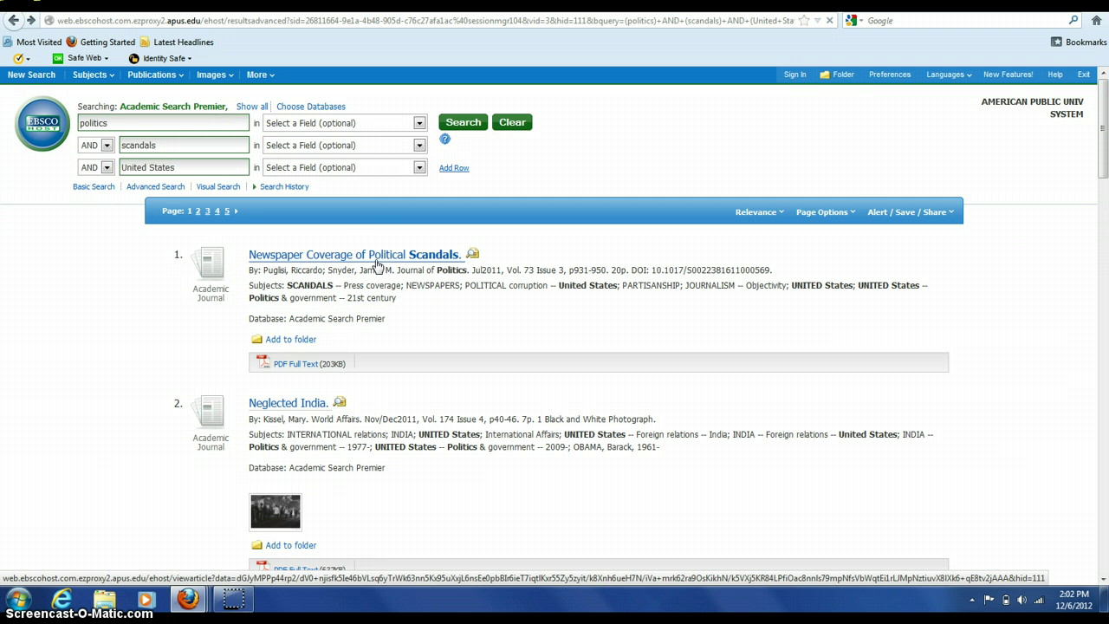
left_click(377, 265)
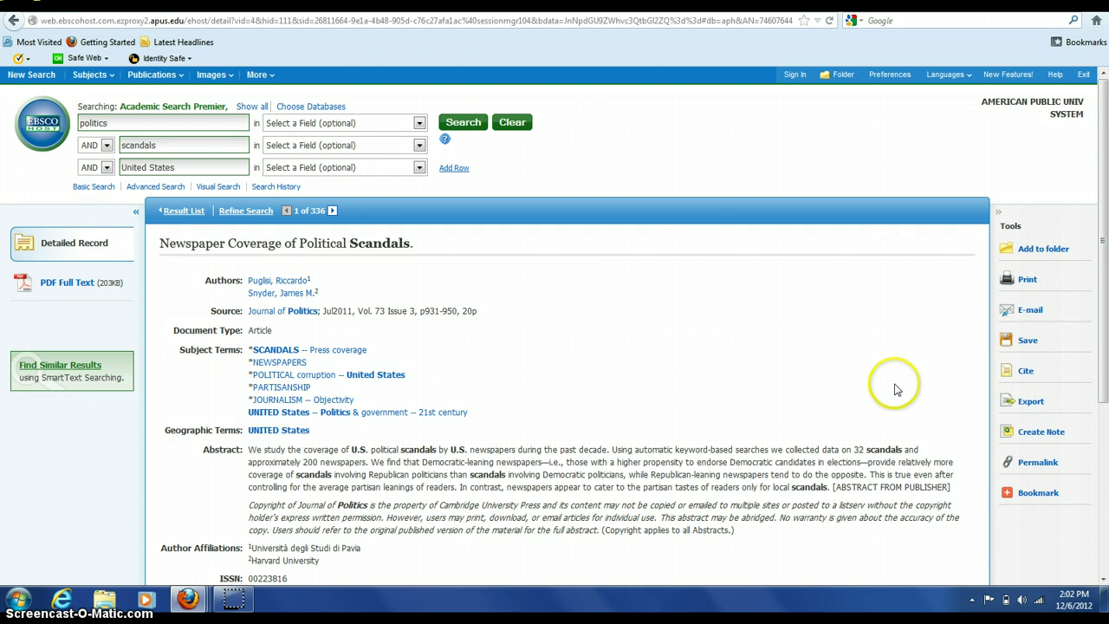
left_click(1023, 373)
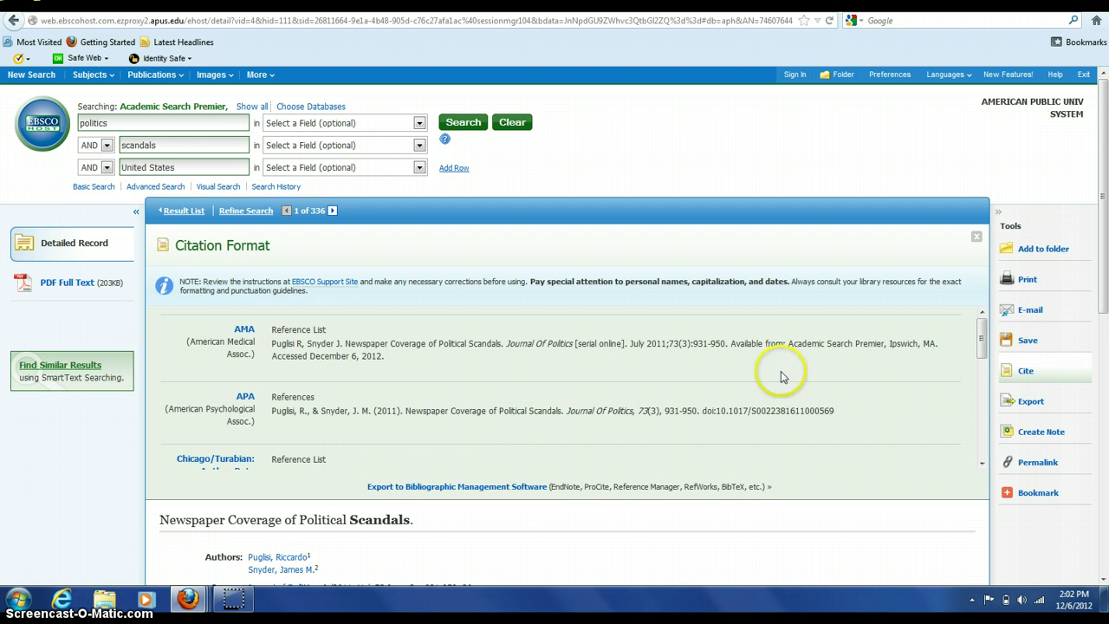
- Find the MLA citation in the Citation Format list and examine its Works Cited entry
left_click_drag(981, 335, 993, 430)
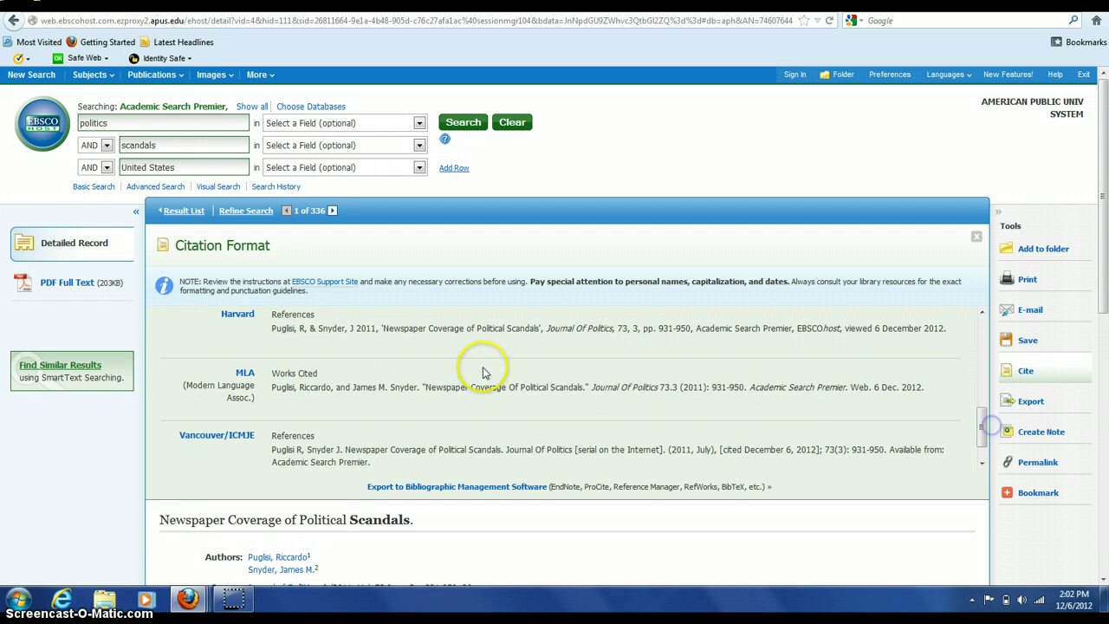
left_click_drag(274, 372, 932, 390)
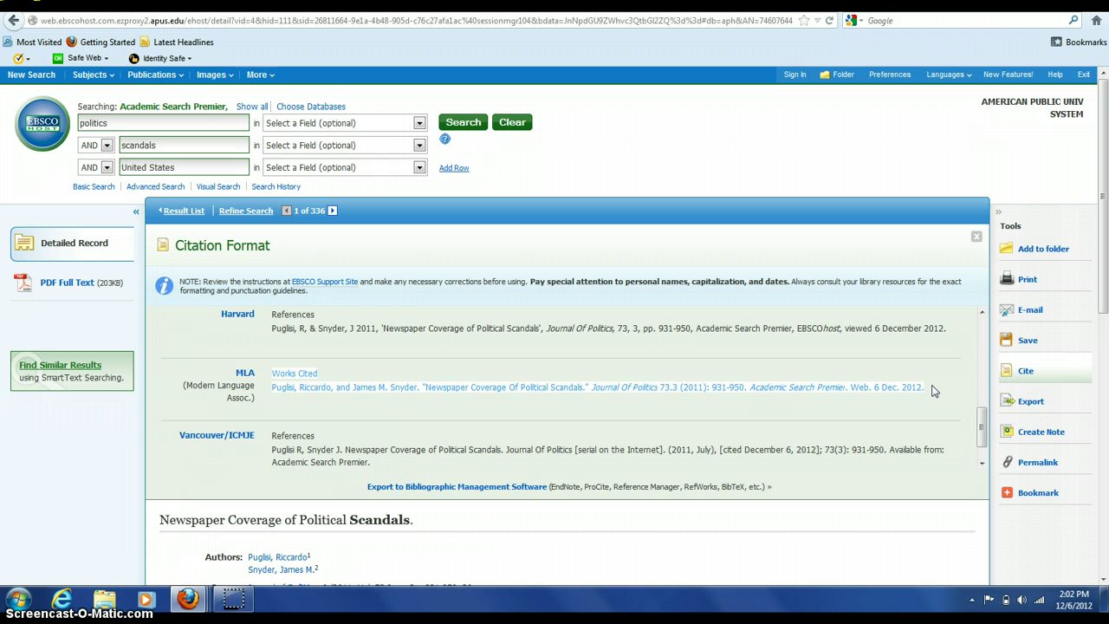
left_click(737, 405)
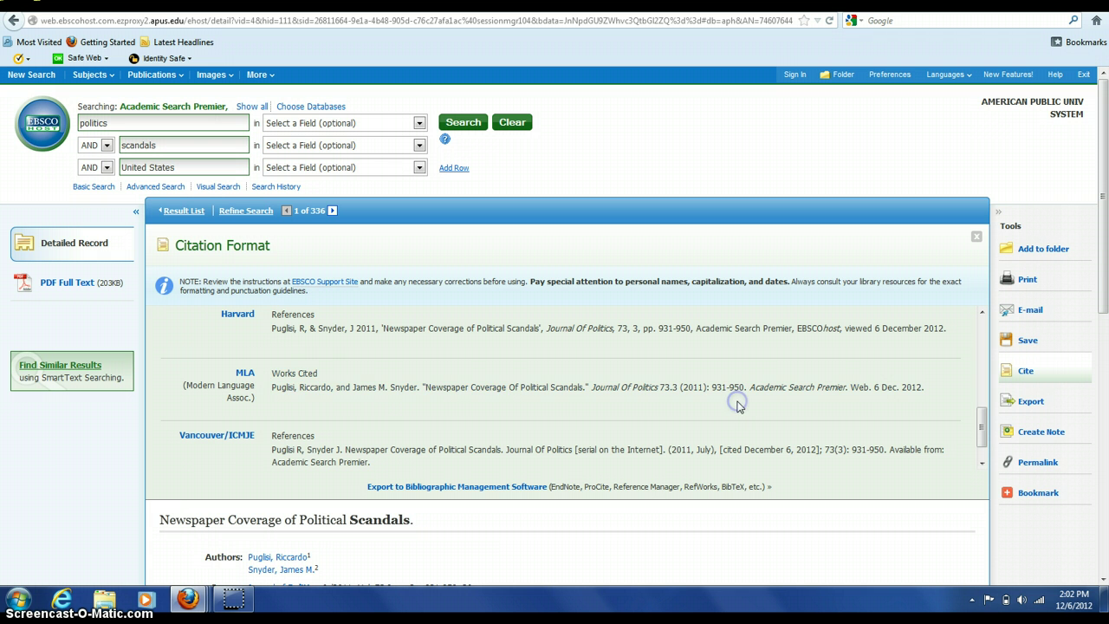
left_click_drag(264, 375, 465, 384)
left_click(558, 401)
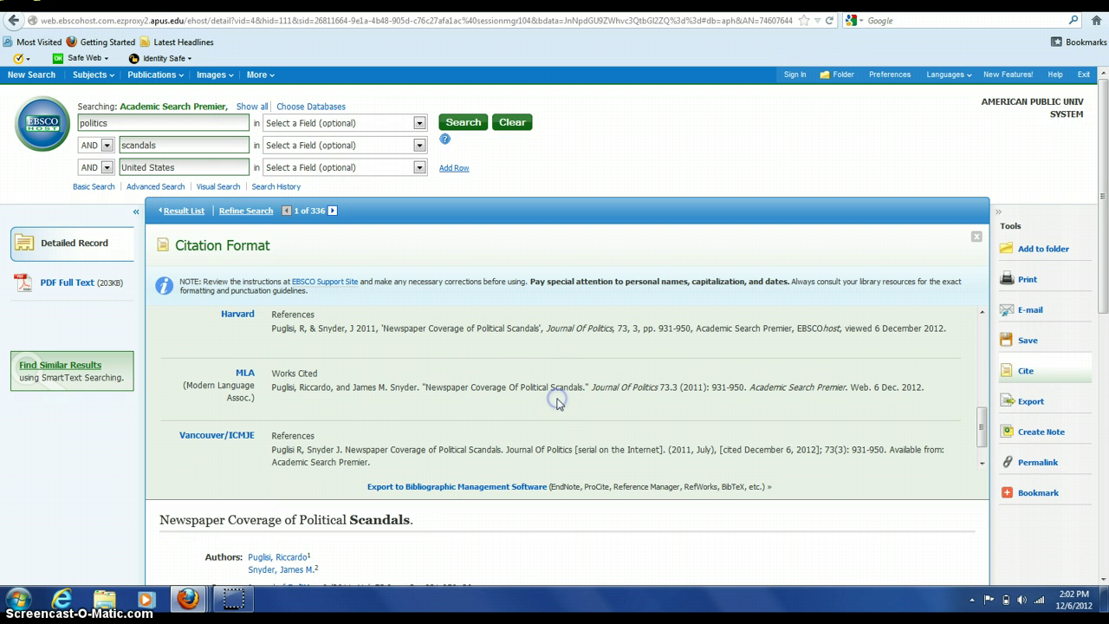